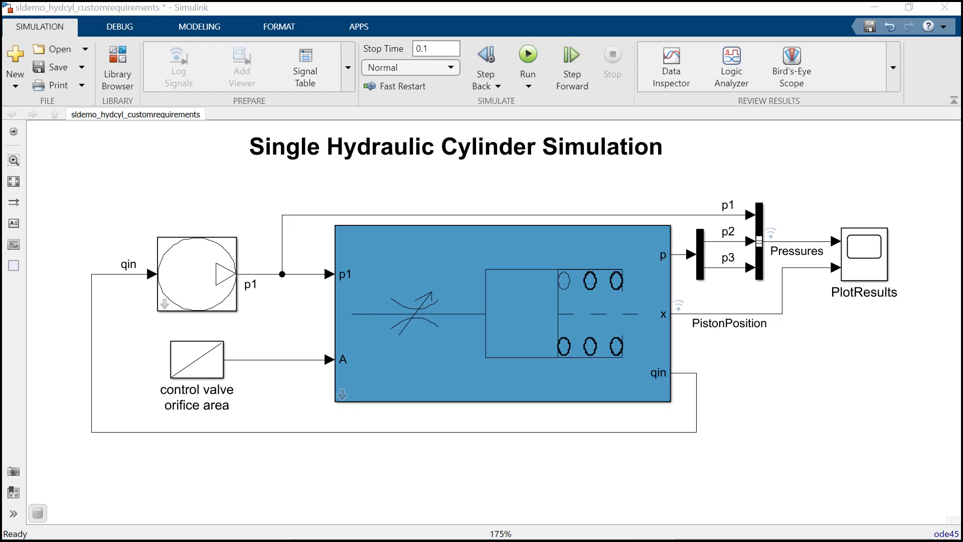
Open the Response Optimizer for the hydraulic cylinder model and start a new design variables set.
click(372, 24)
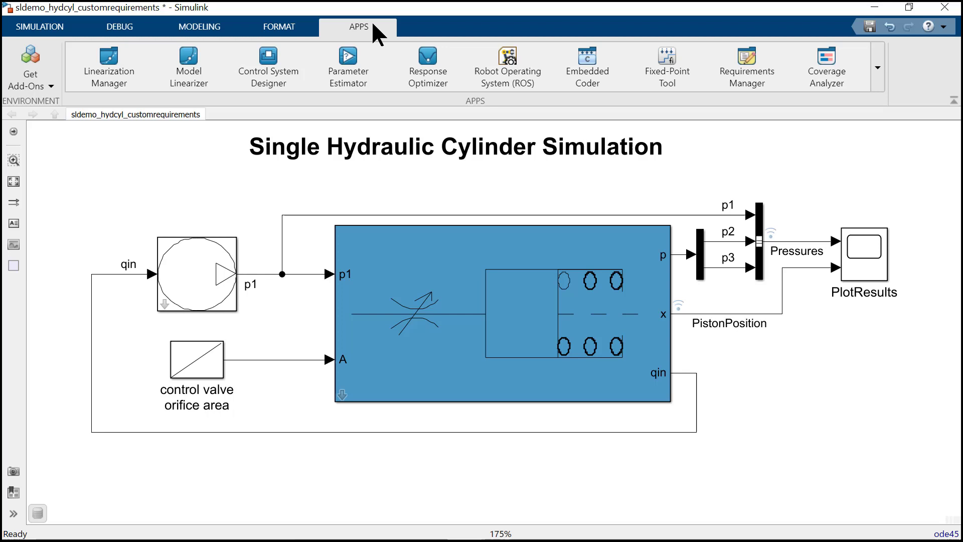
click(434, 60)
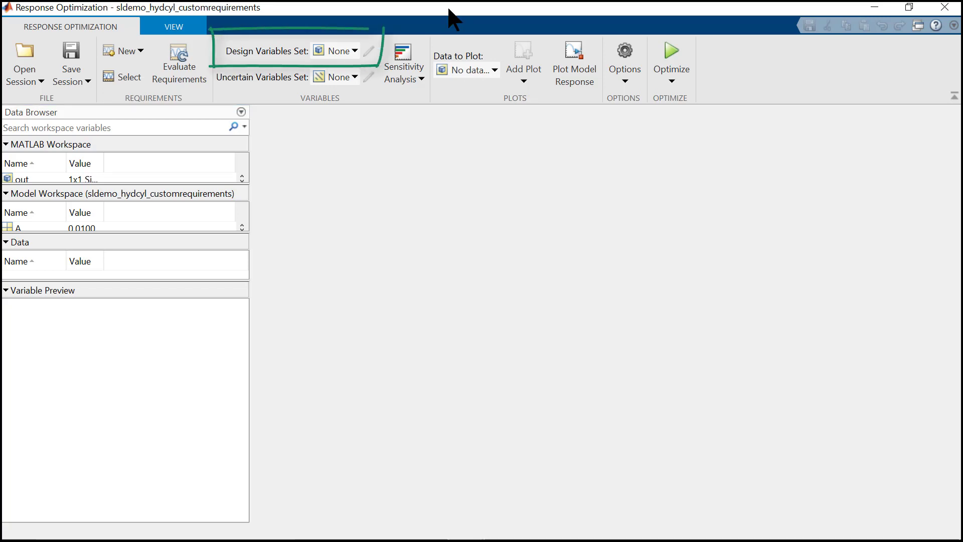
click(339, 50)
click(386, 106)
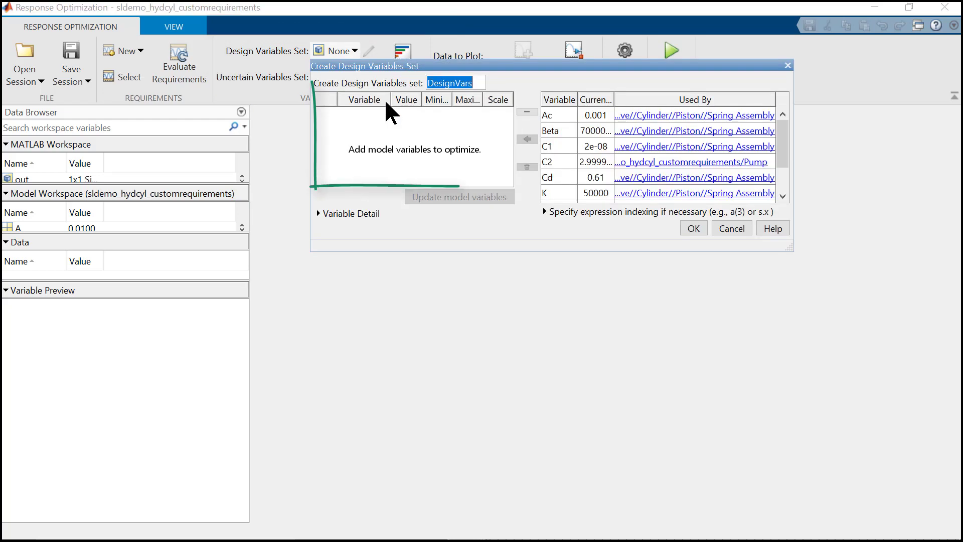
Add the model variables Ac and K to the DesignVars set and create it.
click(552, 116)
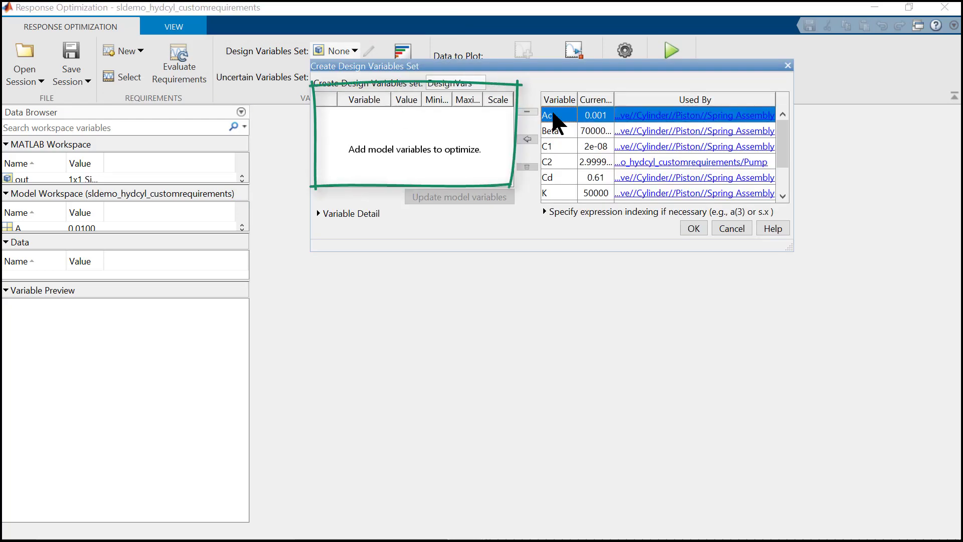
click(527, 139)
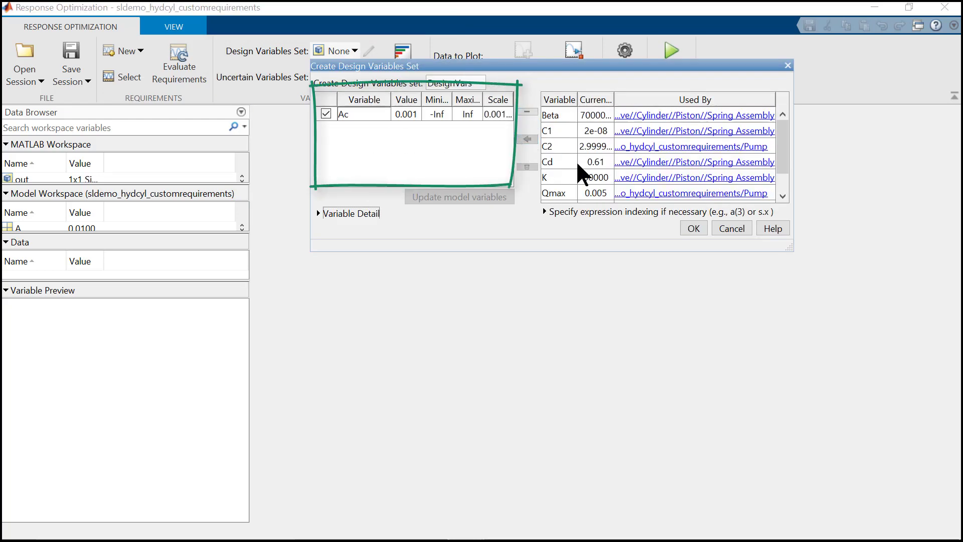
click(550, 177)
click(529, 140)
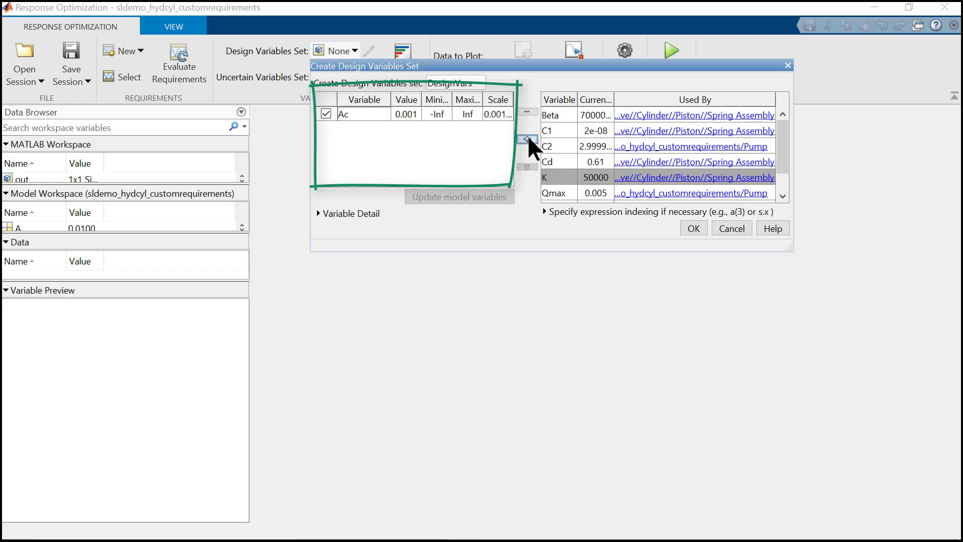
key(Return)
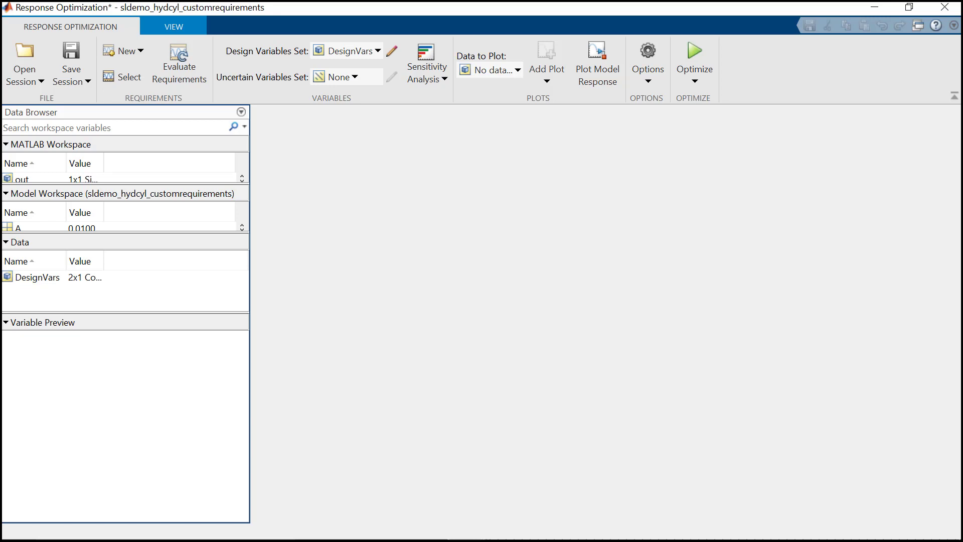
Create a signal set named pistonPosition containing the model's PistonPosition signal from the Spring Assembly output 2.
click(128, 48)
drag(357, 190, 357, 451)
click(190, 329)
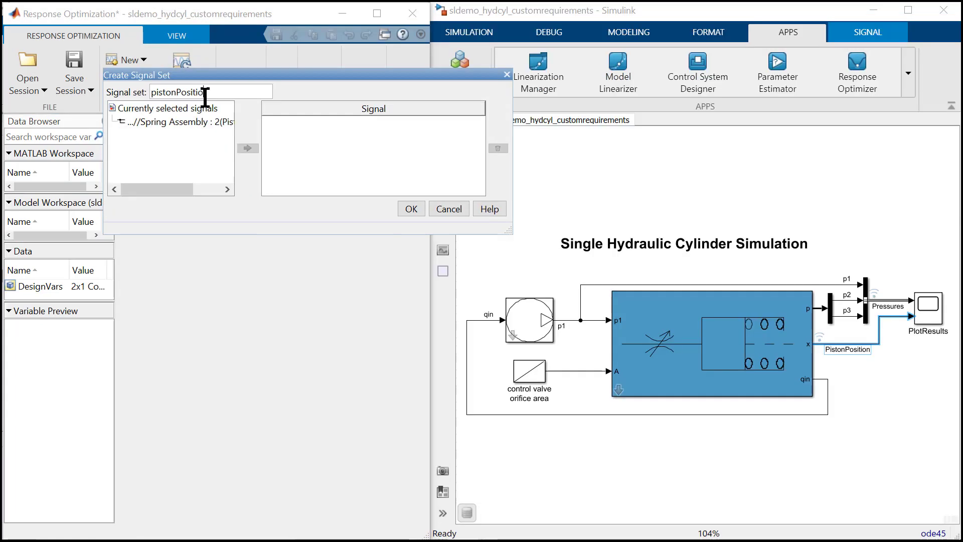
click(206, 122)
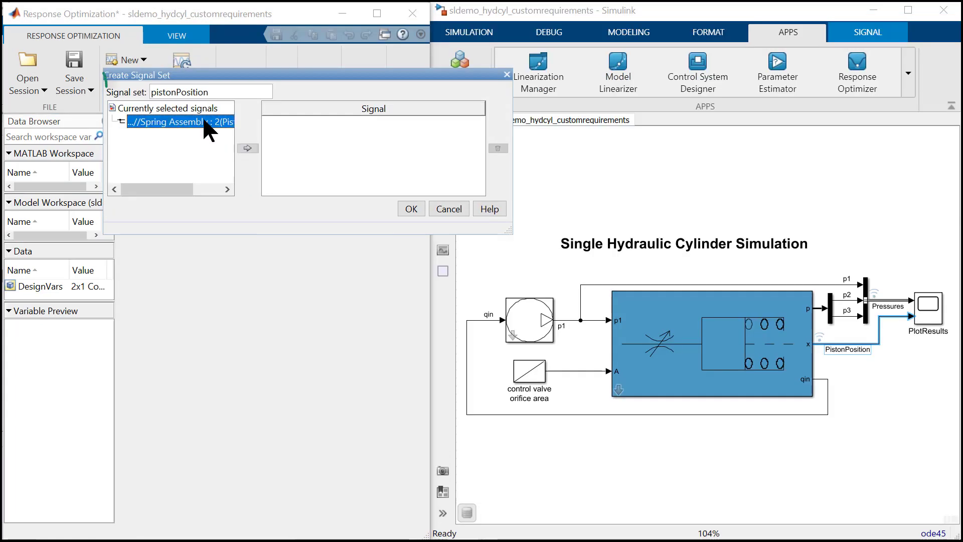
click(246, 149)
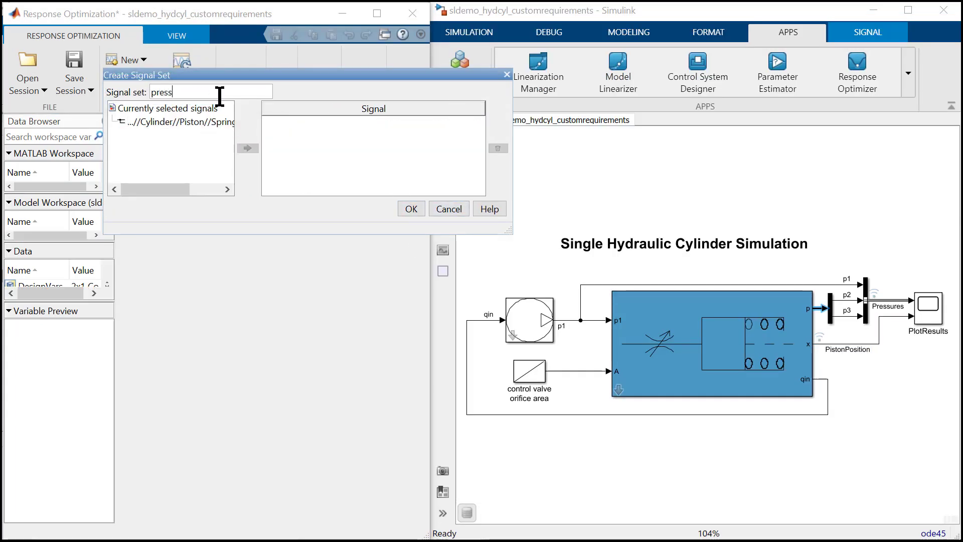
Create a signal set named pressure from the cylinder's p output, and enlarge the Data list to show all its entries.
text(ure)
click(210, 119)
click(247, 148)
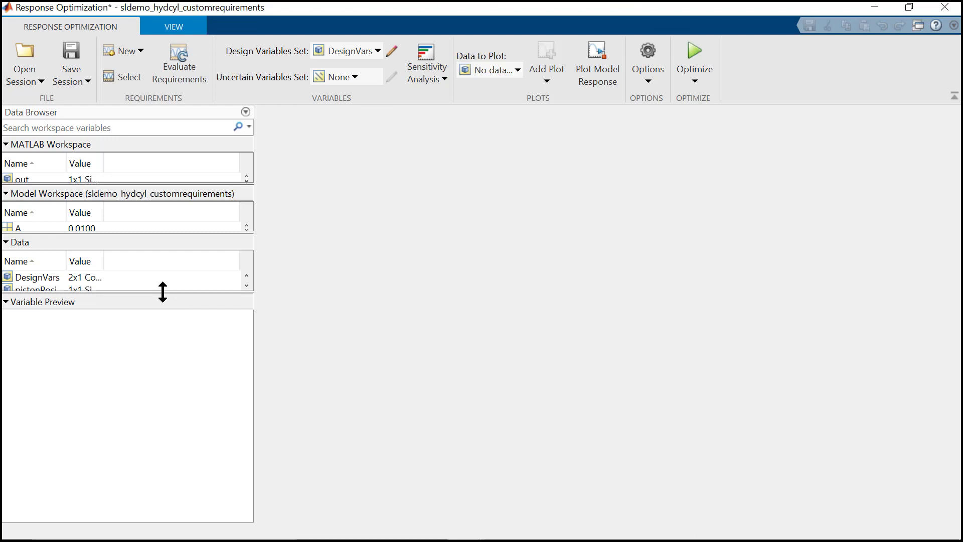
drag(161, 295, 158, 385)
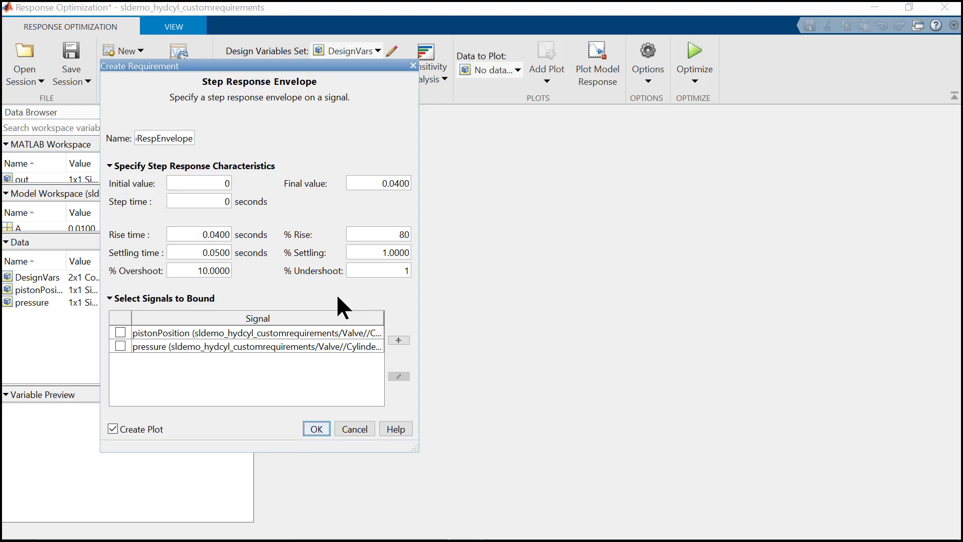
Apply the step response envelope requirement to the pistonPosition signal and create it.
click(120, 332)
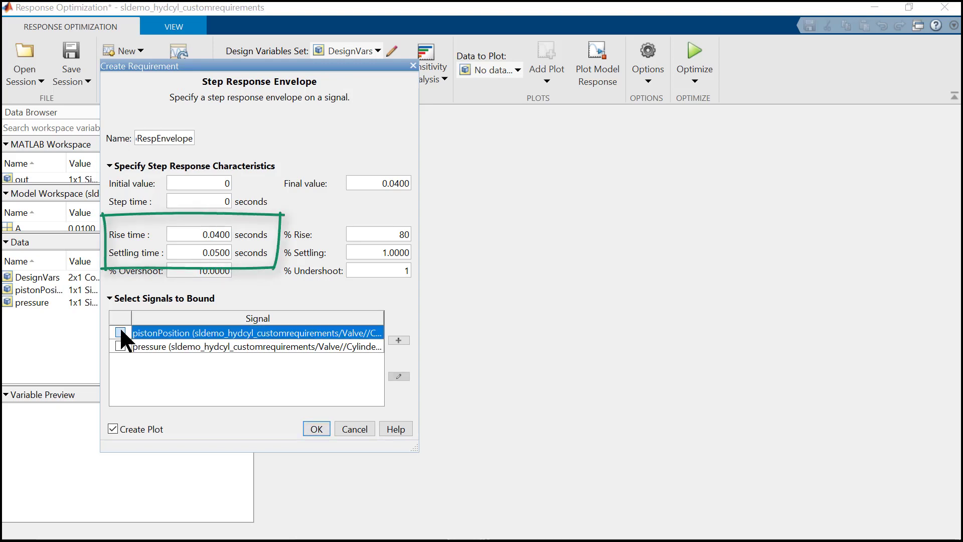
click(316, 429)
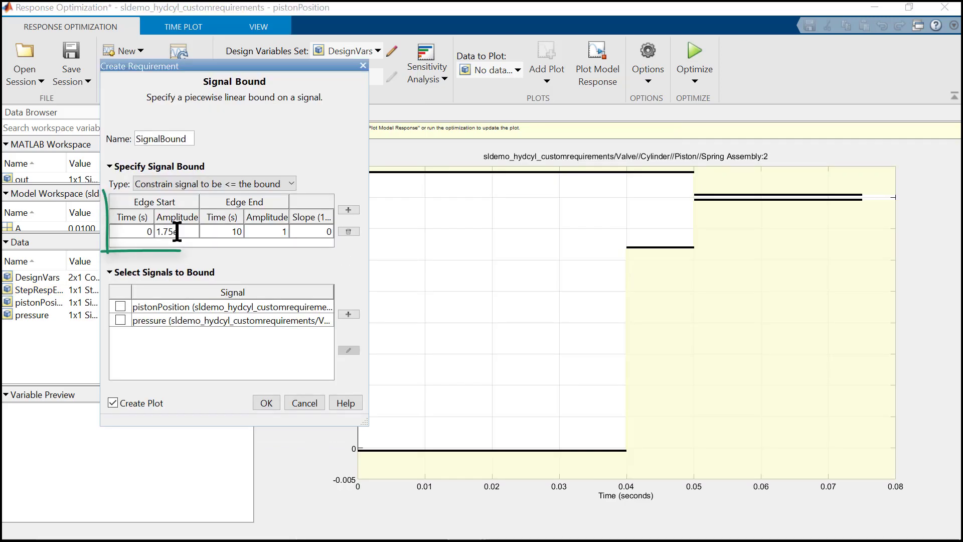
Create an upper signal bound on pressure with amplitude 1.75e6 at both edges, ending at 0.1 s.
text(6)
click(236, 233)
text(0.1)
click(281, 230)
text(1.7)
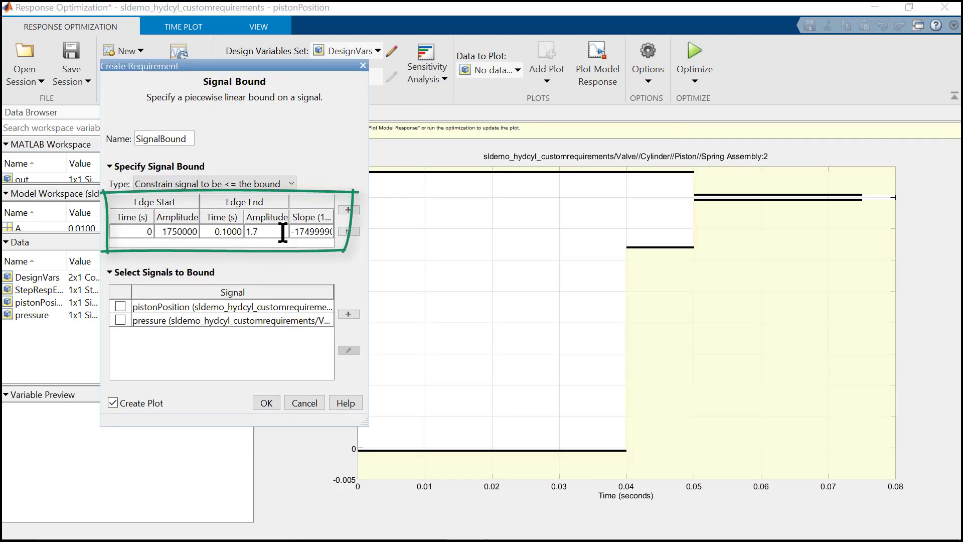
text(5e6)
click(120, 320)
key(Return)
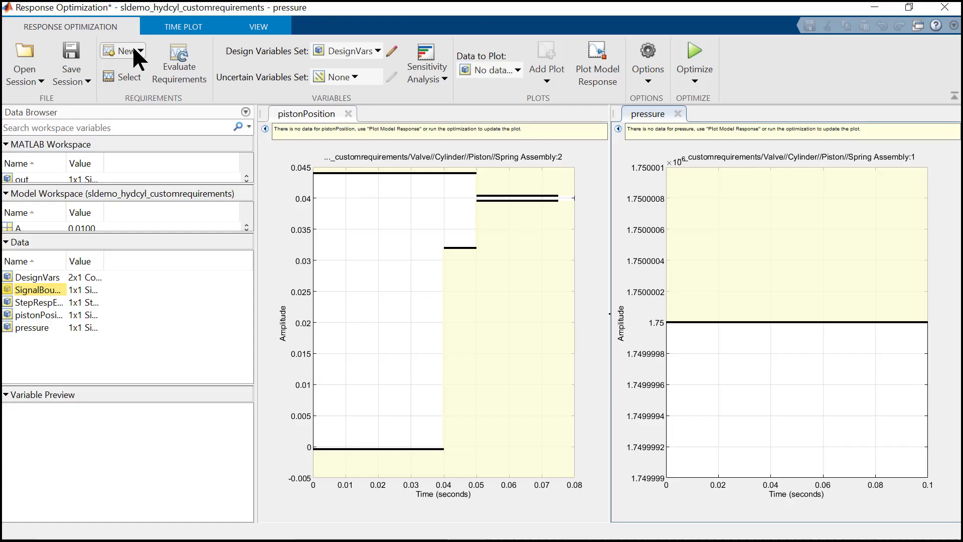
click(131, 50)
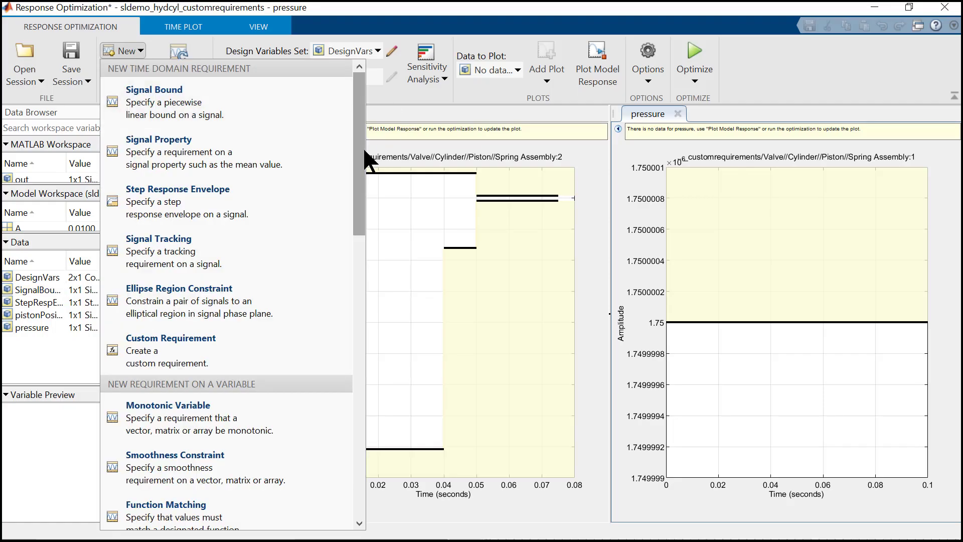
scroll(362, 170, down, 2)
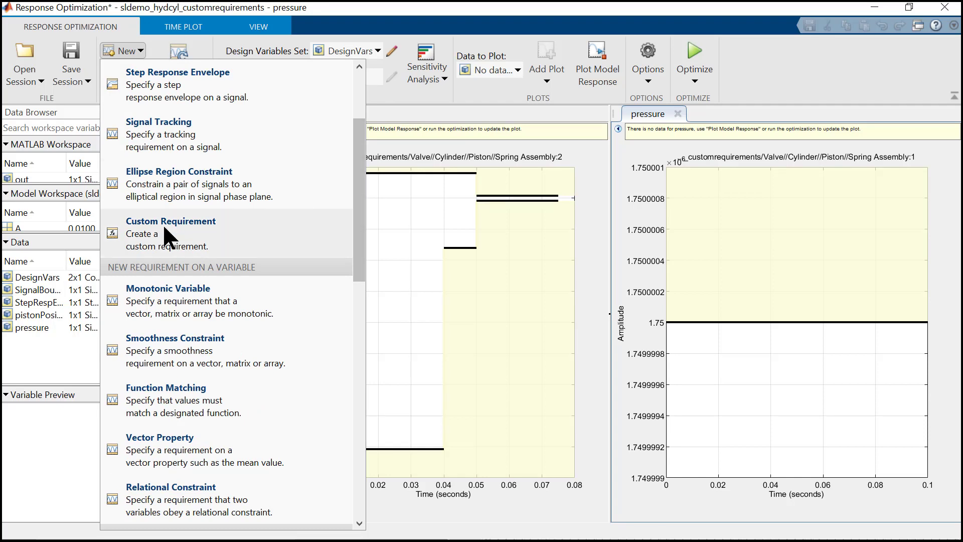
click(162, 224)
click(164, 228)
click(321, 301)
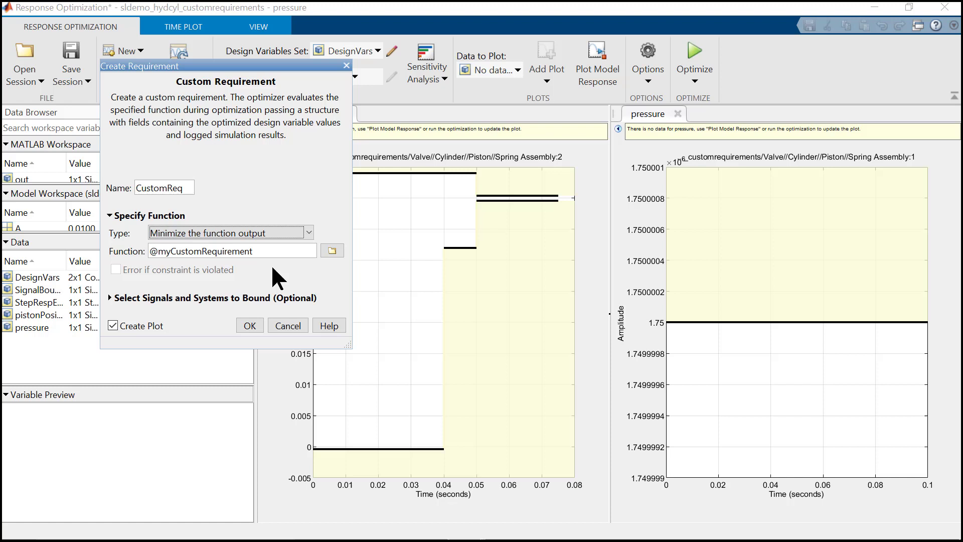
click(332, 251)
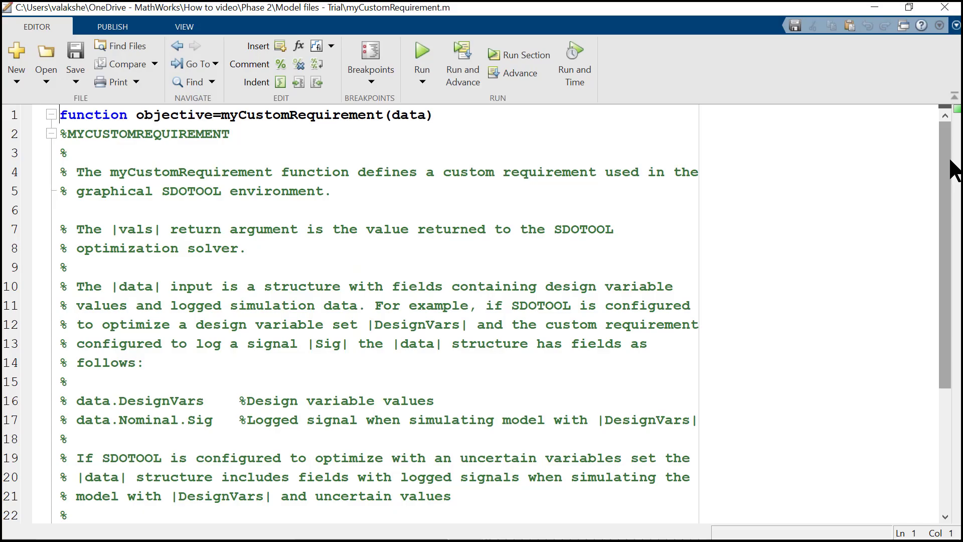
scroll(849, 296, down, 4)
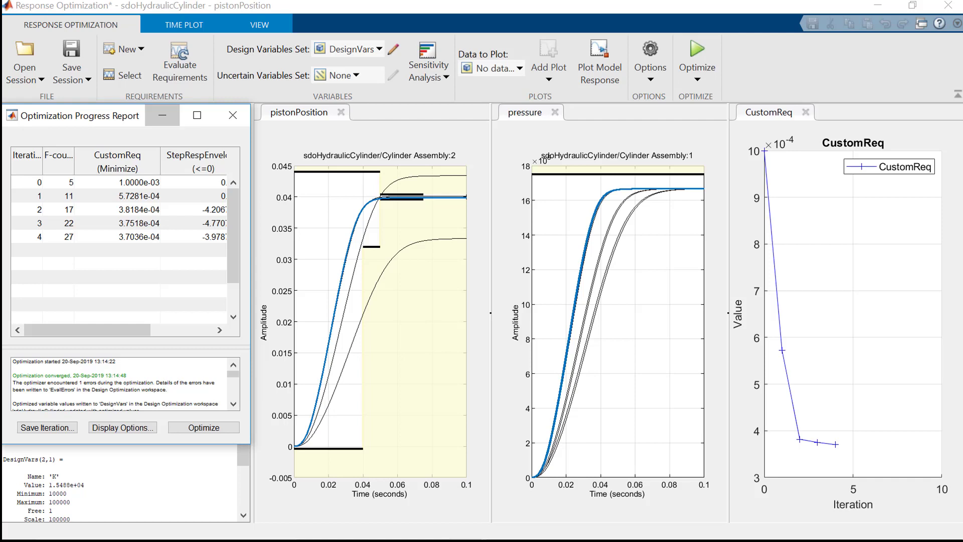
Minimize the Optimization Progress Report and open DesignVars to examine the optimized values of Ac and K.
click(162, 115)
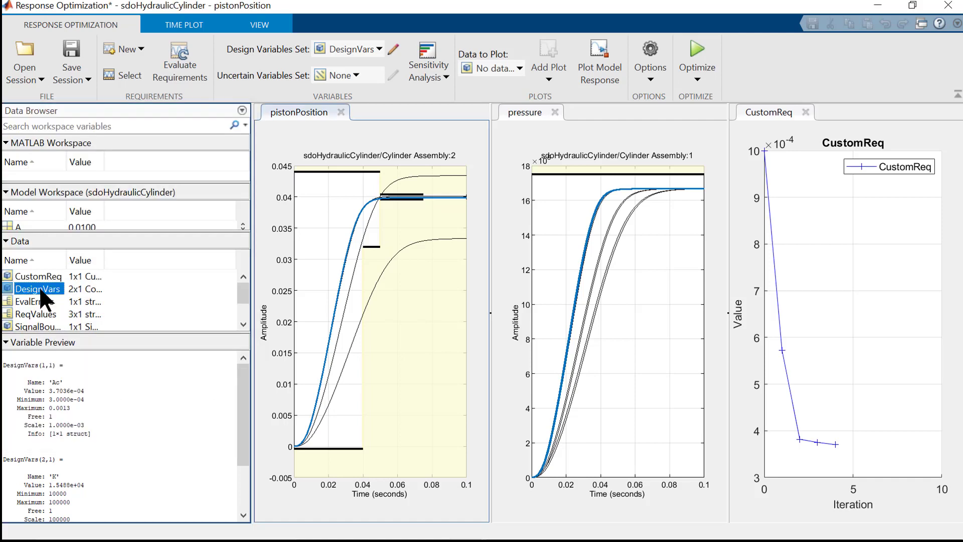
click(37, 288)
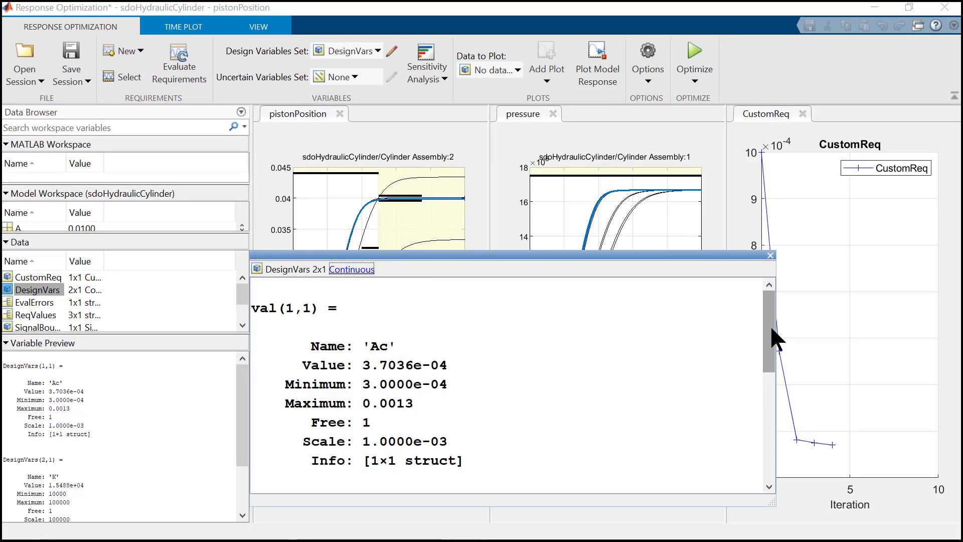